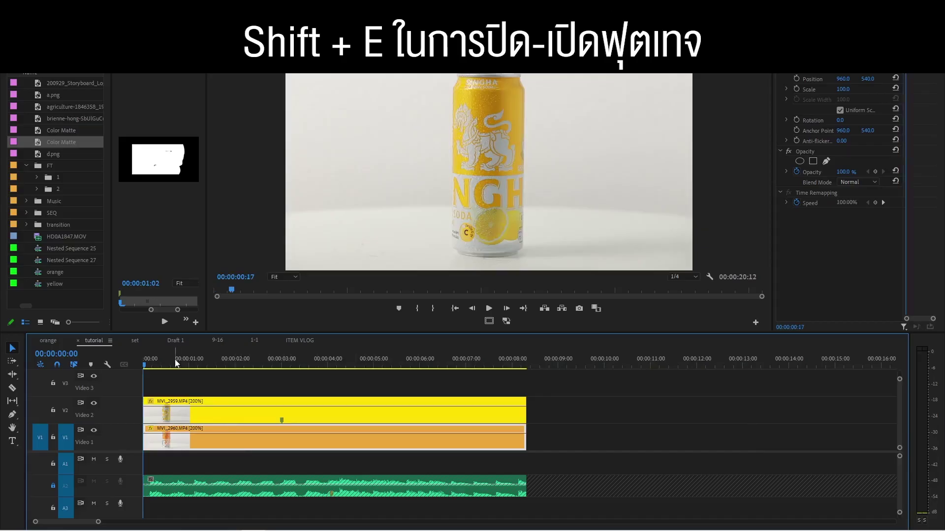
Toggle the MVI_2959.MP4 clip off and on at several points to compare the yellow can's position with the orange can's
{"action": "left_click_drag", "start_coordinate": [176, 363], "coordinate": [190, 363]}
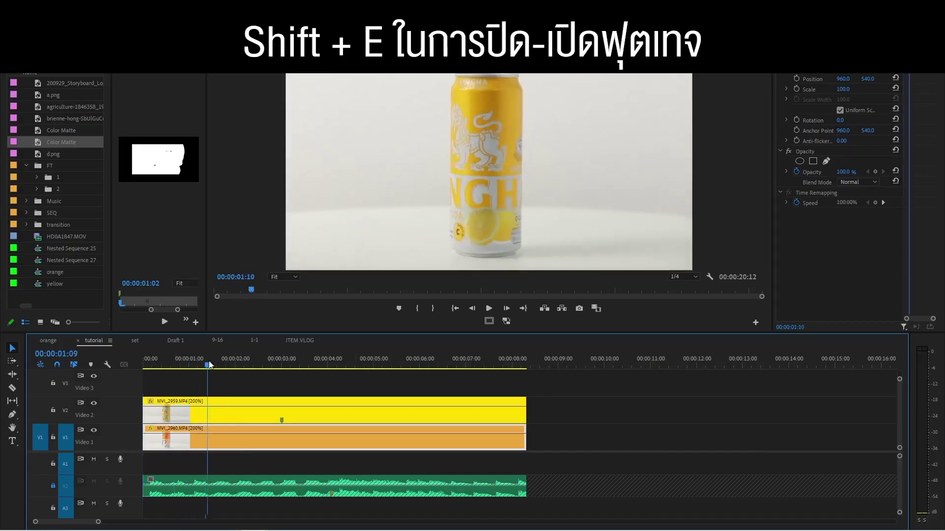
{"action": "left_click", "coordinate": [246, 411]}
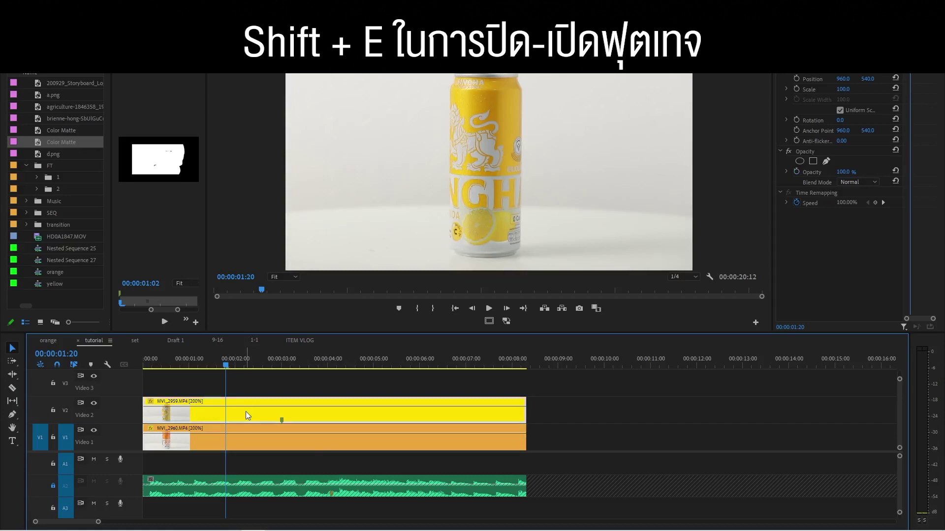
{"action": "key", "text": "shift+e"}
{"action": "key", "text": "shift+e"}
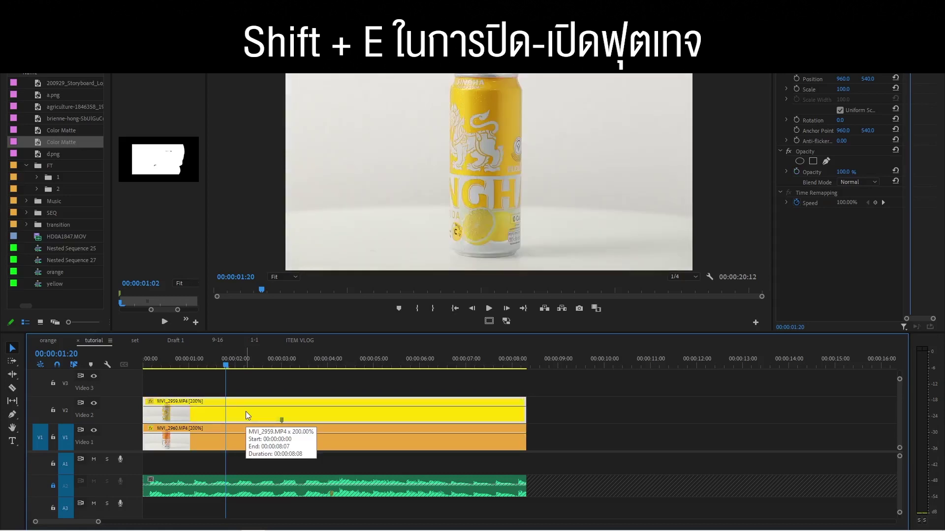
{"action": "left_click_drag", "start_coordinate": [284, 367], "coordinate": [358, 368]}
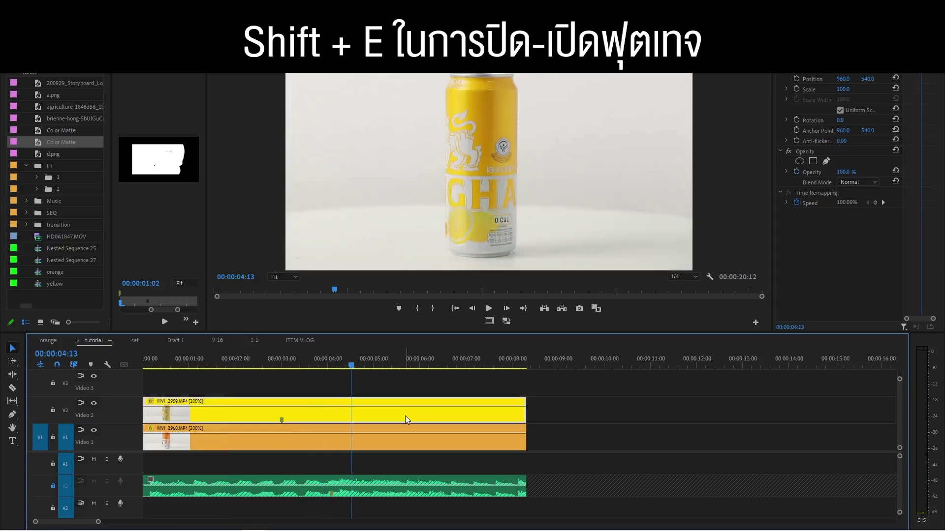
{"action": "key", "text": "shift+e"}
{"action": "key", "text": "shift+e"}
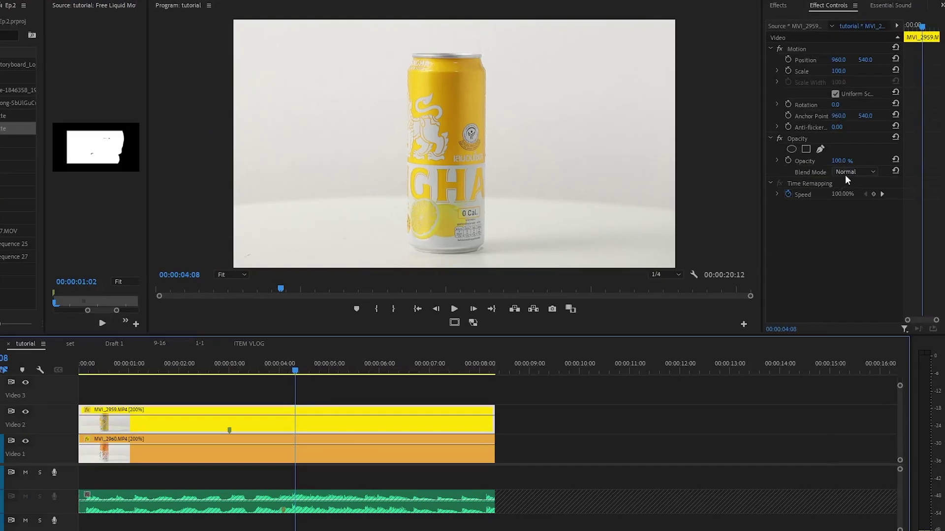
Check the alignment of the two can clips with the Difference blend mode on MVI_2959.MP4, and restore its blend mode to Normal
{"action": "left_click", "coordinate": [854, 182]}
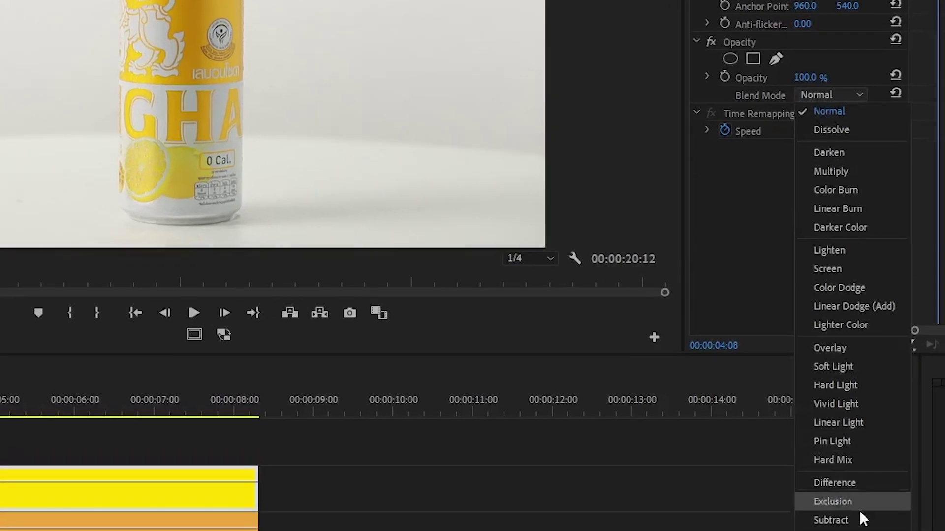
{"action": "left_click", "coordinate": [849, 483]}
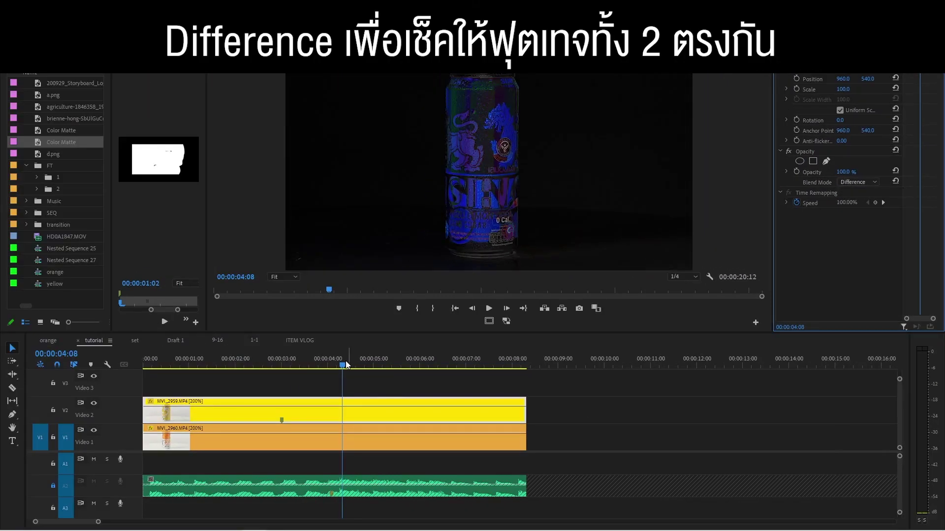
{"action": "left_click_drag", "start_coordinate": [247, 368], "coordinate": [400, 372]}
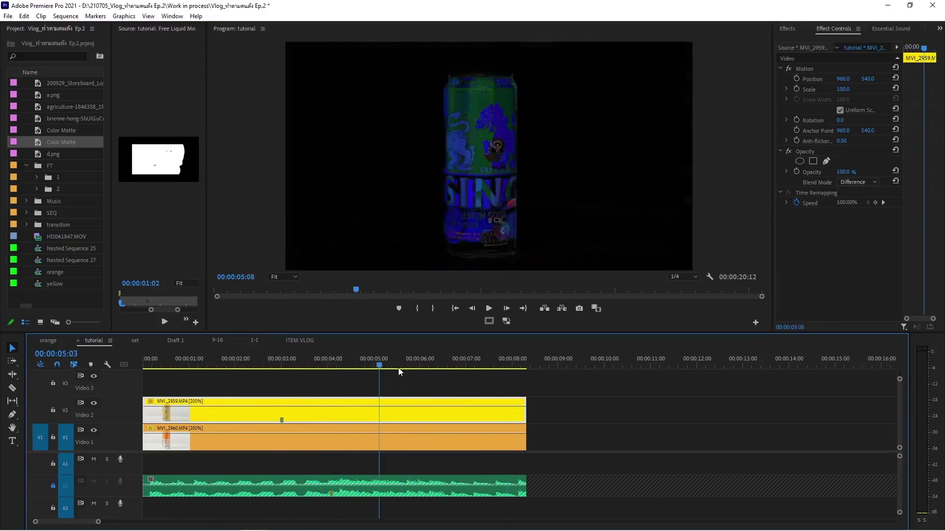
{"action": "left_click_drag", "start_coordinate": [475, 368], "coordinate": [284, 368]}
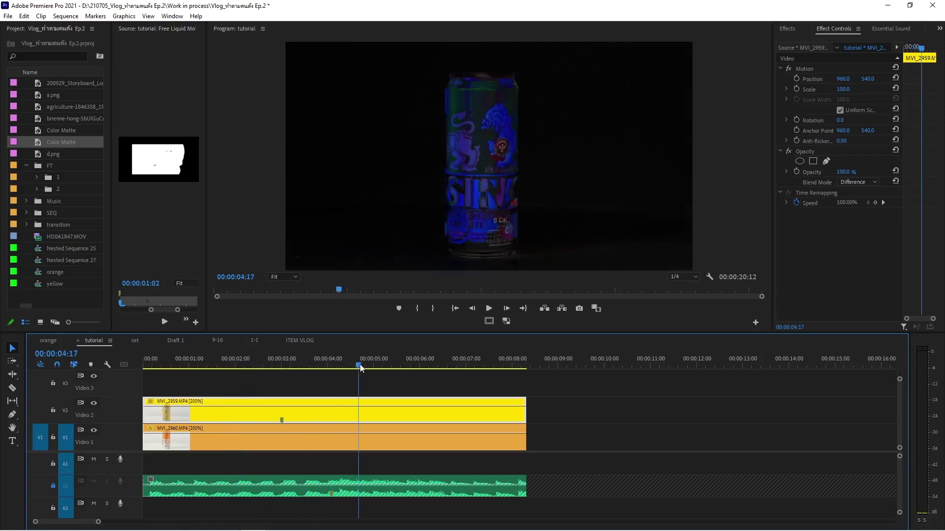
{"action": "left_click", "coordinate": [861, 182]}
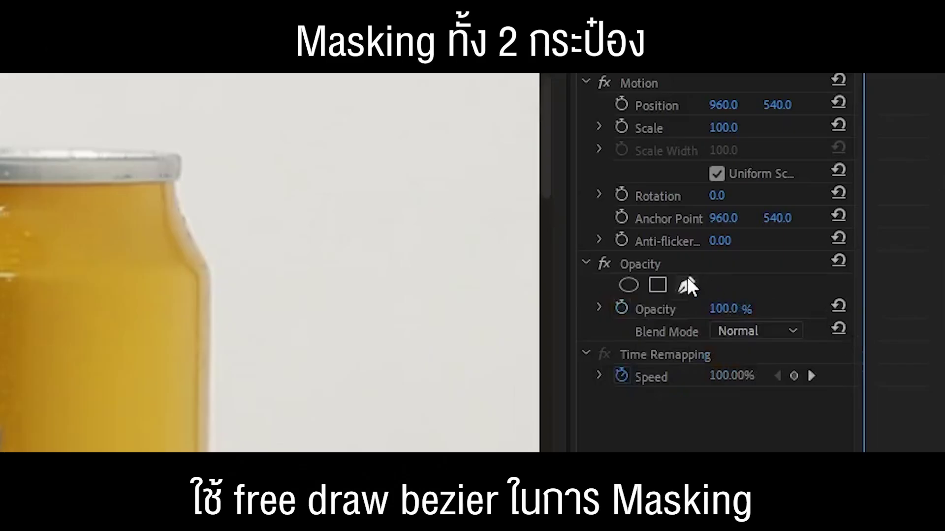
Draw a free-form bezier opacity mask around the outline of the yellow can on MVI_2959.MP4
{"action": "left_click", "coordinate": [687, 279]}
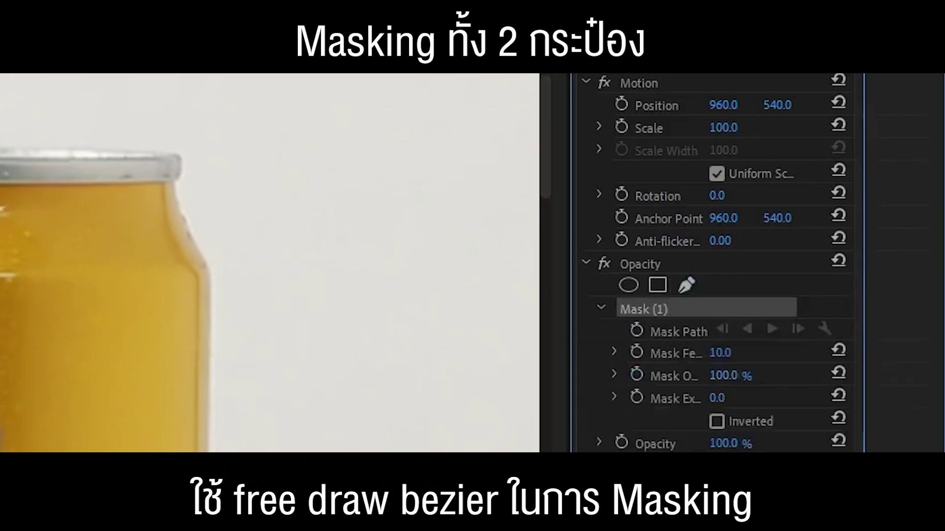
{"action": "left_click", "coordinate": [366, 98]}
{"action": "left_click", "coordinate": [368, 115]}
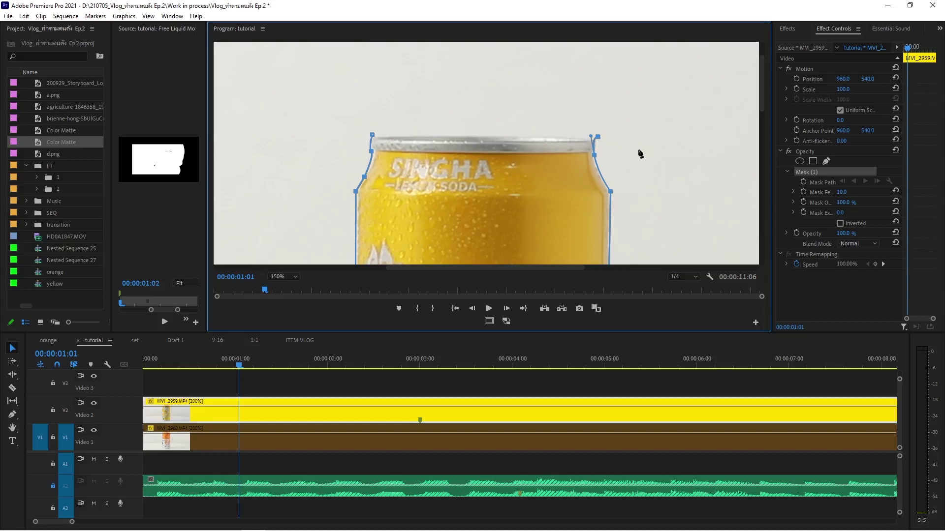
{"action": "scroll", "coordinate": [642, 152], "scroll_direction": "down", "scroll_amount": 1}
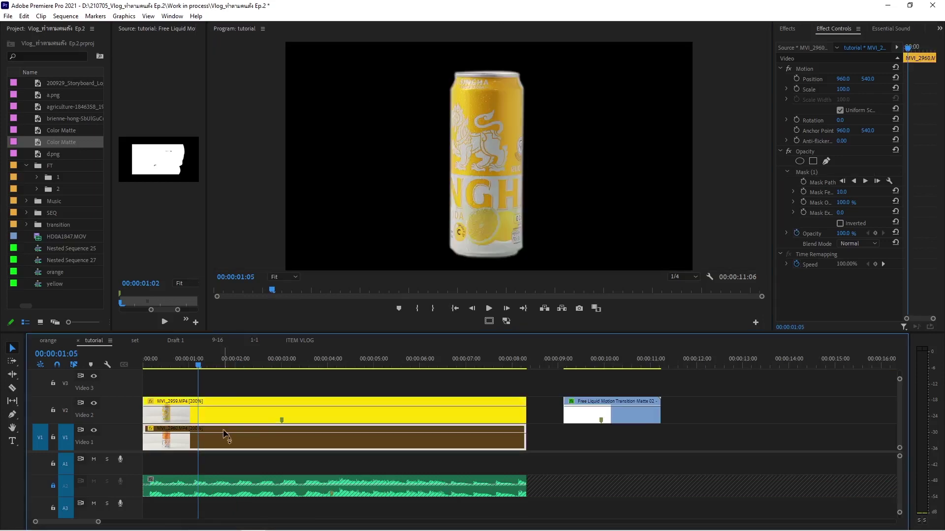
Re-enable the MVI_2960.MP4 clip and toggle MVI_2959.MP4 off and on to compare the two masked cans
{"action": "left_click", "coordinate": [223, 429]}
{"action": "key", "text": "shift+e"}
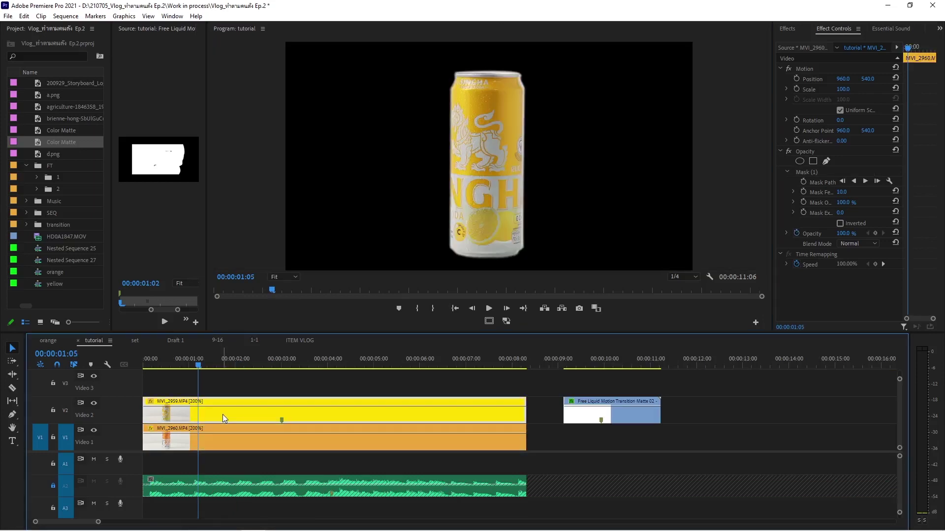
{"action": "left_click", "coordinate": [222, 415]}
{"action": "key", "text": "shift+e"}
{"action": "key", "text": "shift+e"}
{"action": "key", "text": "shift+e"}
{"action": "key", "text": "shift+e"}
{"action": "key", "text": "shift+e"}
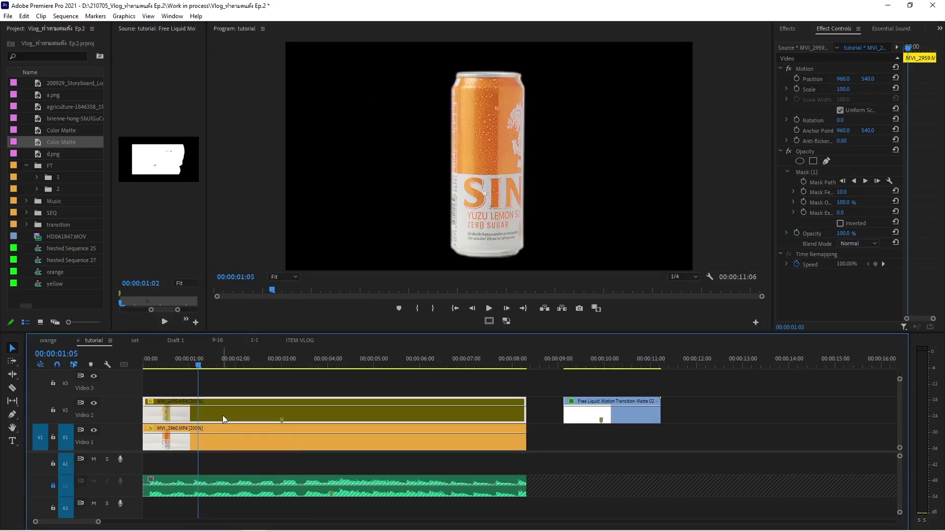
{"action": "key", "text": "shift+e"}
{"action": "key", "text": "shift+e"}
{"action": "left_click_drag", "start_coordinate": [146, 365], "coordinate": [247, 367]}
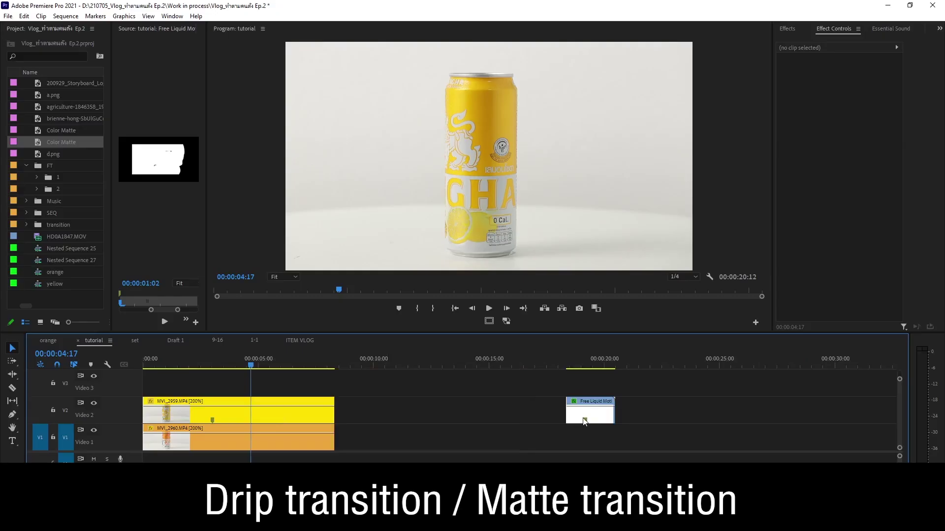
Move the Free Liquid Motion Transition Matte clip on Video 2 closer to the end of the can clips
{"action": "left_click_drag", "start_coordinate": [571, 411], "coordinate": [360, 411]}
{"action": "left_click", "coordinate": [357, 367]}
{"action": "key", "text": "="}
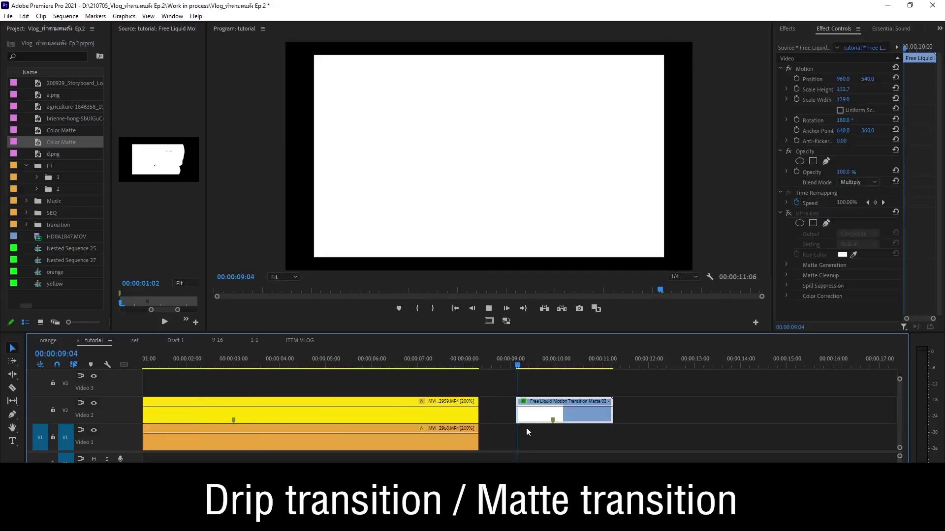
Play and scrub through the Free Liquid Motion Transition Matte clip to examine its drip motion
{"action": "left_click", "coordinate": [541, 367]}
{"action": "mouse_move", "coordinate": [543, 368]}
{"action": "left_mouse_down"}
{"action": "mouse_move", "coordinate": [513, 367]}
{"action": "mouse_move", "coordinate": [606, 366]}
{"action": "mouse_move", "coordinate": [526, 366]}
{"action": "left_mouse_up"}
{"action": "key", "text": "space"}
{"action": "left_click", "coordinate": [520, 367]}
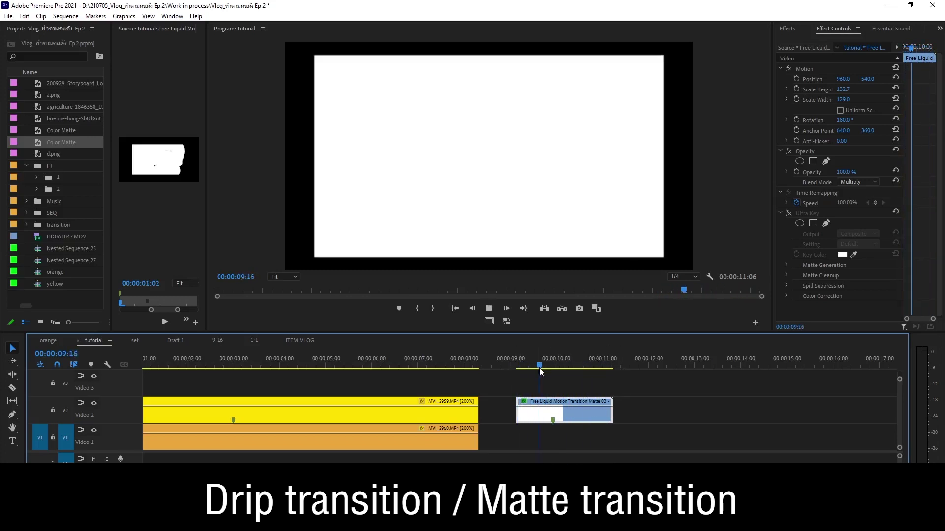
{"action": "left_click", "coordinate": [536, 359]}
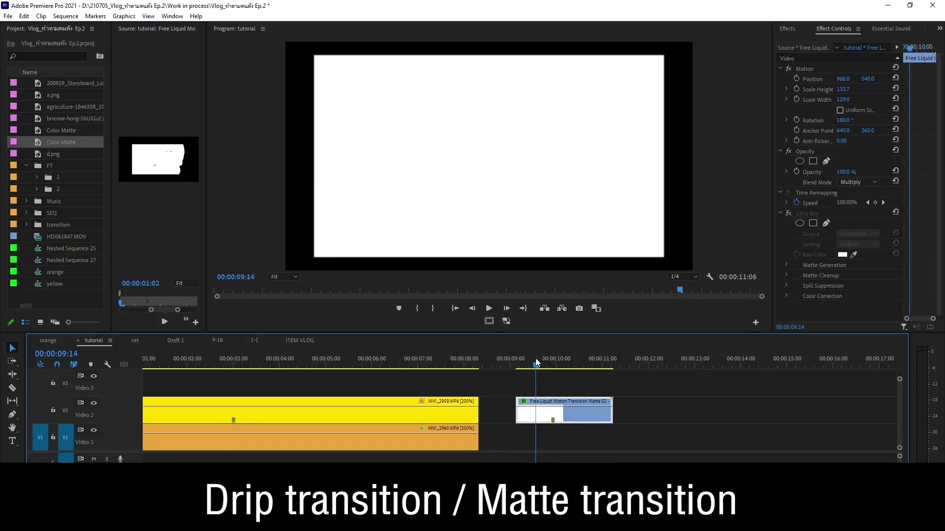
{"action": "key", "text": "Home"}
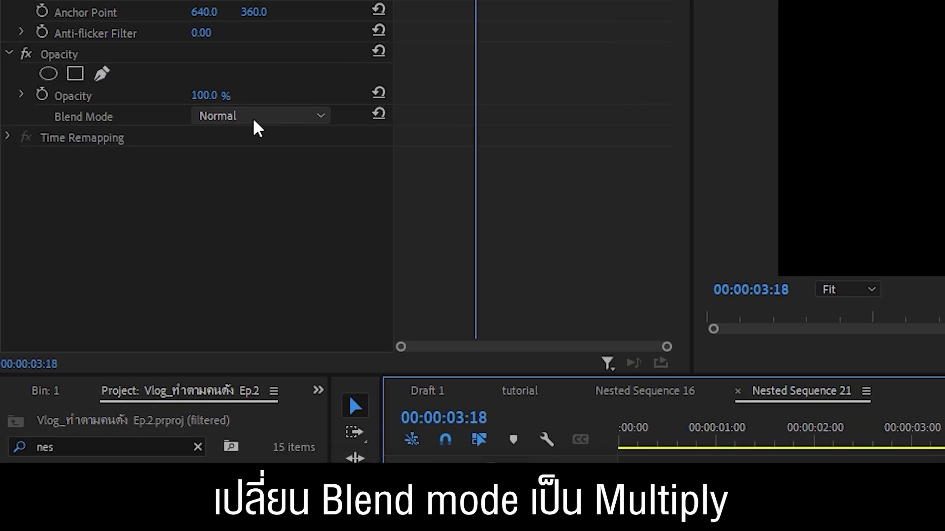
Set the liquid transition matte's blend mode to Multiply and draw a closed opacity mask on it following the can's outline
{"action": "left_click", "coordinate": [253, 117]}
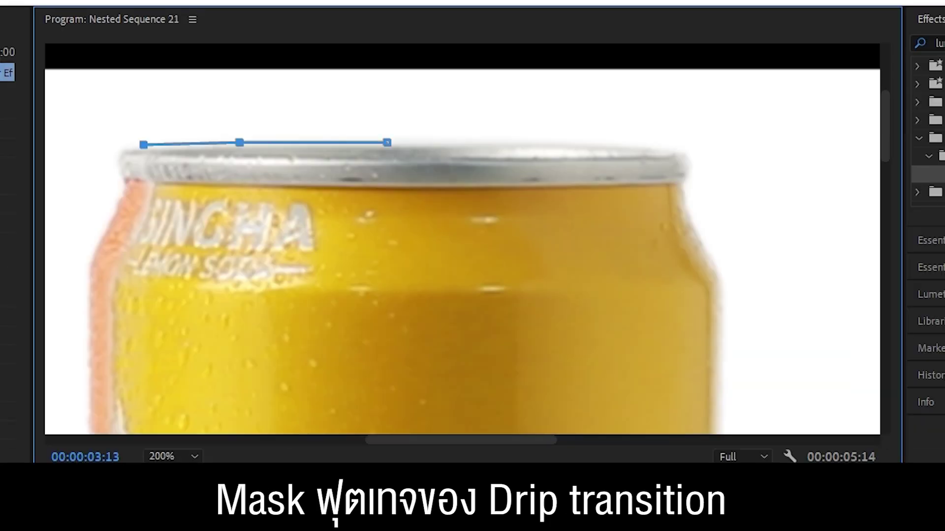
{"action": "left_click", "coordinate": [138, 173]}
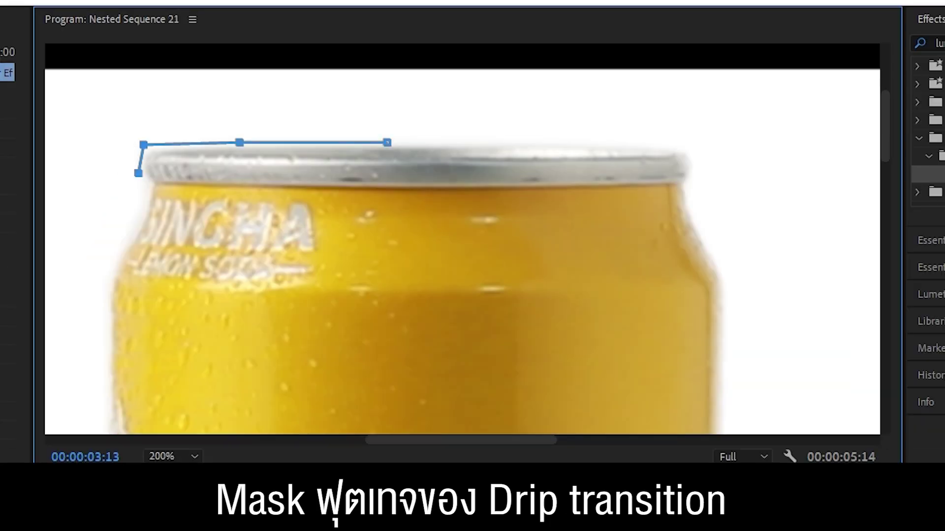
{"action": "left_click_drag", "start_coordinate": [885, 148], "coordinate": [885, 398]}
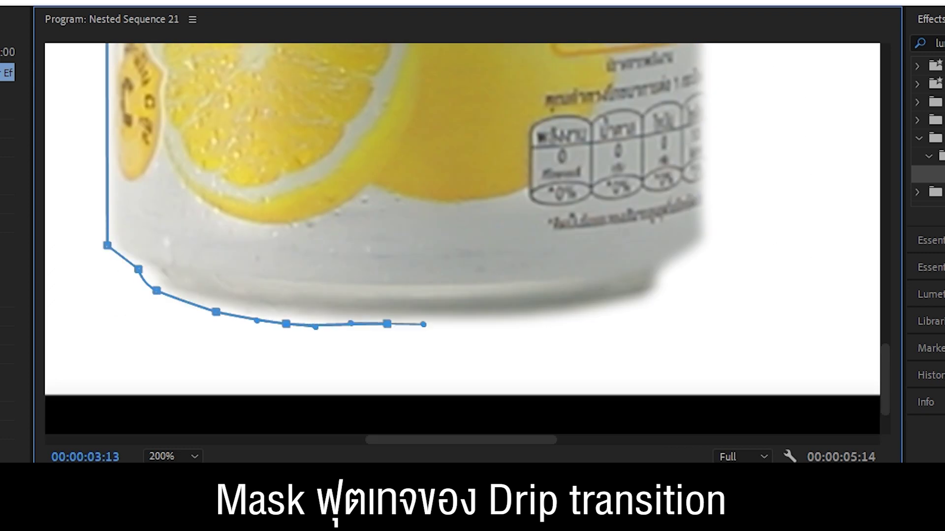
{"action": "left_click", "coordinate": [649, 298]}
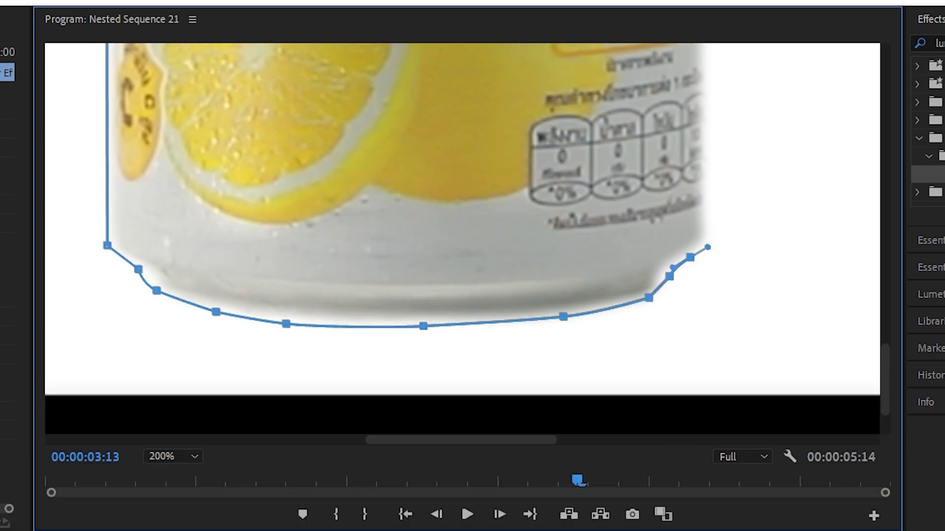
{"action": "left_click_drag", "start_coordinate": [886, 380], "coordinate": [885, 133]}
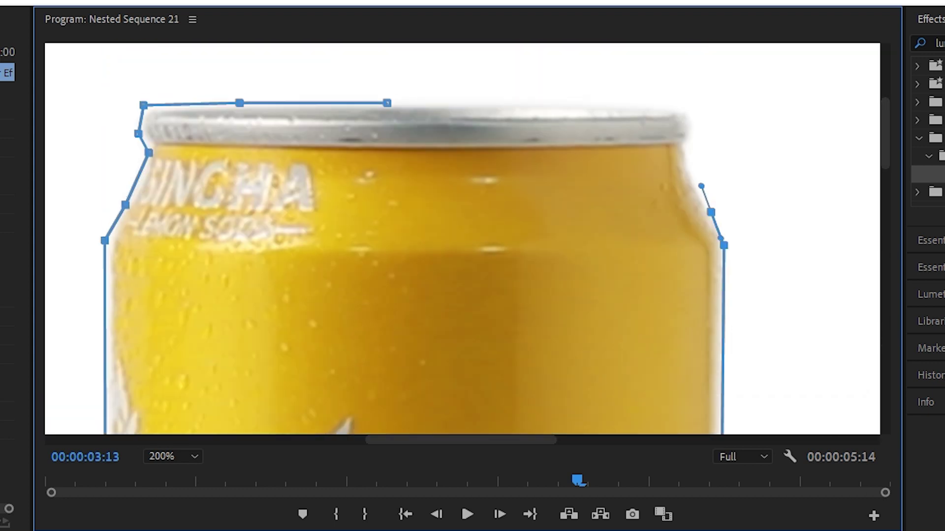
{"action": "left_click", "coordinate": [387, 102]}
{"action": "left_click_drag", "start_coordinate": [883, 164], "coordinate": [884, 415]}
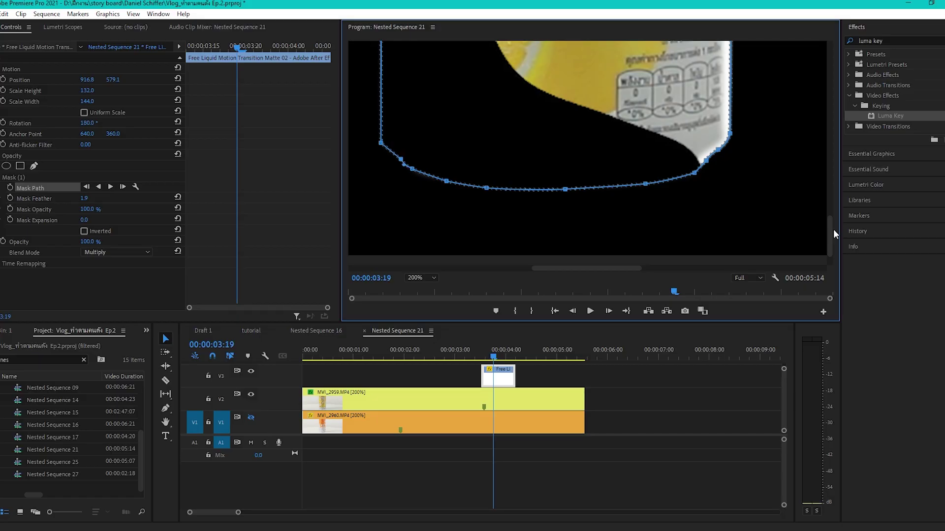
{"action": "left_click", "coordinate": [432, 278]}
{"action": "left_click", "coordinate": [429, 287]}
{"action": "mouse_move", "coordinate": [471, 352]}
{"action": "left_mouse_down"}
{"action": "mouse_move", "coordinate": [495, 354]}
{"action": "mouse_move", "coordinate": [466, 354]}
{"action": "left_mouse_up"}
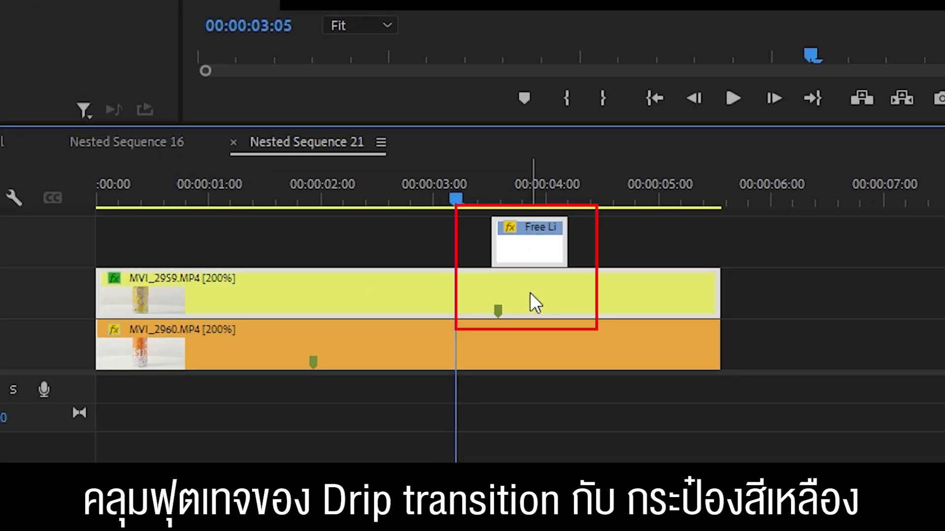
Nest the liquid transition matte and MVI_2959.MP4 together, keeping the default sequence name, and scrub through the result
{"action": "right_click", "coordinate": [530, 292]}
{"action": "left_click", "coordinate": [608, 54]}
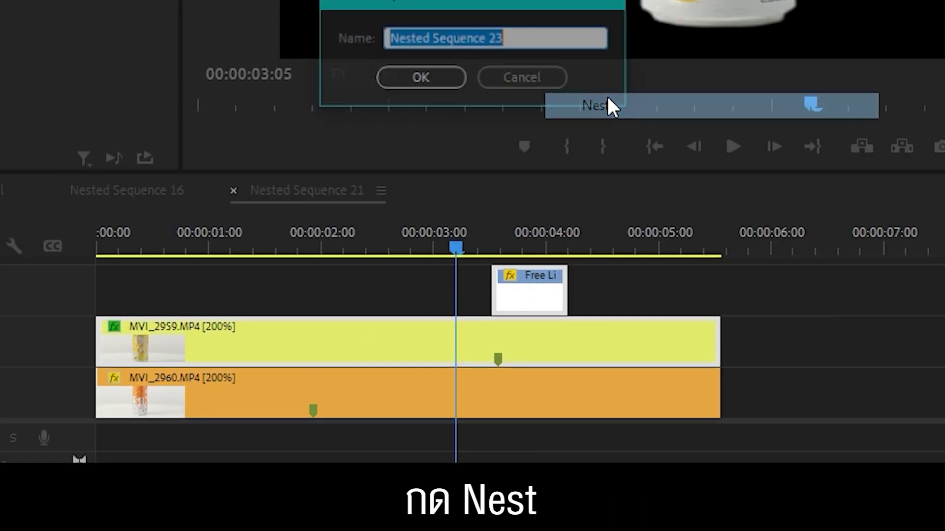
{"action": "left_click", "coordinate": [445, 79]}
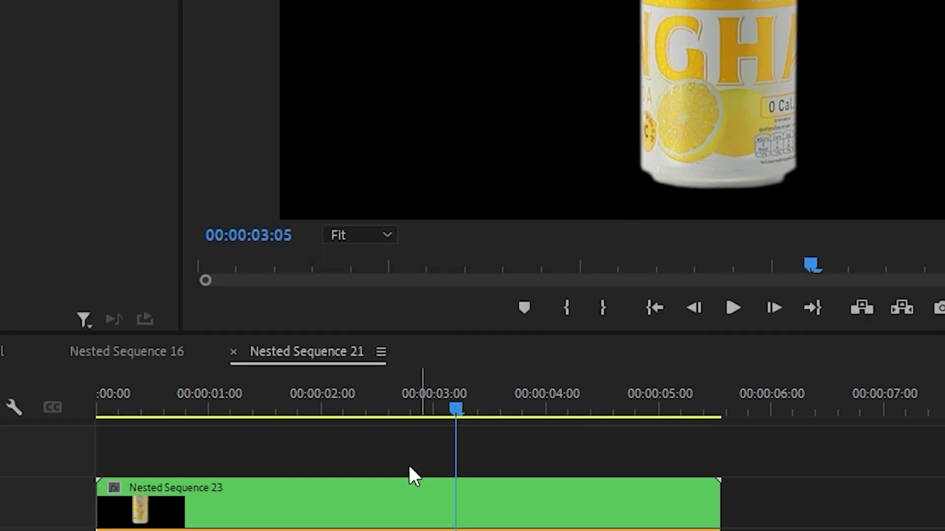
{"action": "left_click_drag", "start_coordinate": [310, 393], "coordinate": [603, 418]}
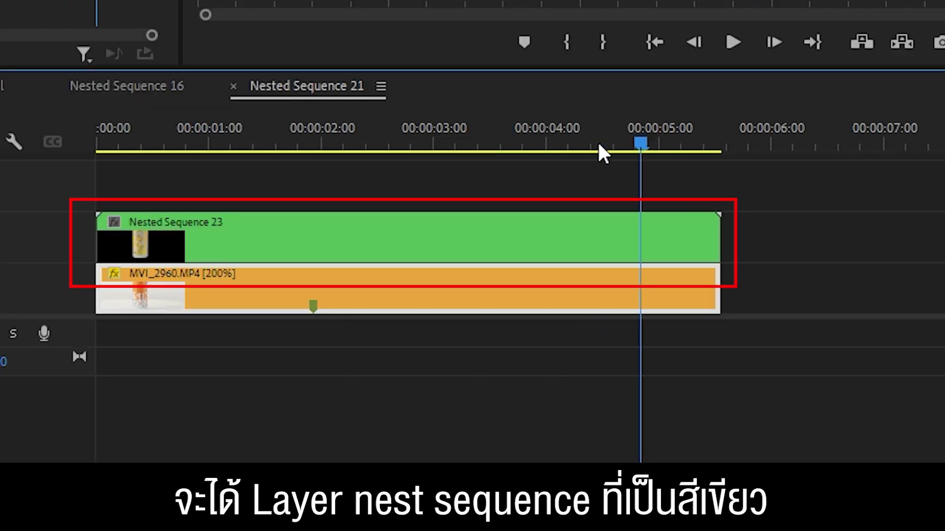
{"action": "left_click_drag", "start_coordinate": [599, 144], "coordinate": [530, 144]}
Find the Luma Key video effect and apply it to Nested Sequence 23 to key out the drip's black areas
{"action": "left_click", "coordinate": [576, 219]}
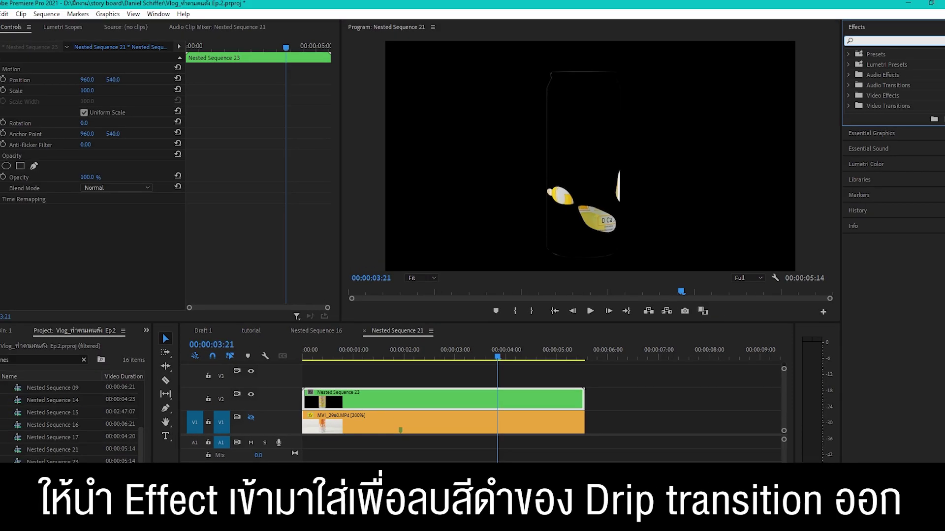
{"action": "type", "text": "luma "}
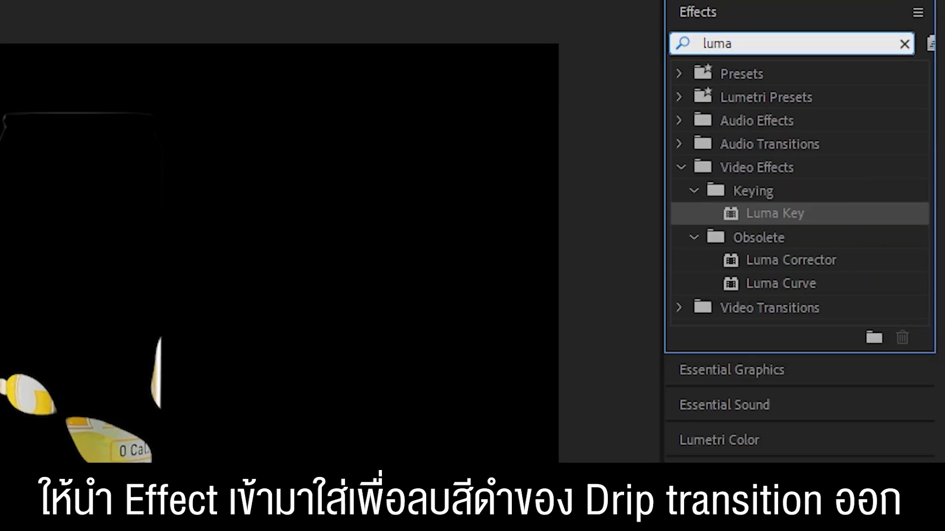
{"action": "type", "text": "key"}
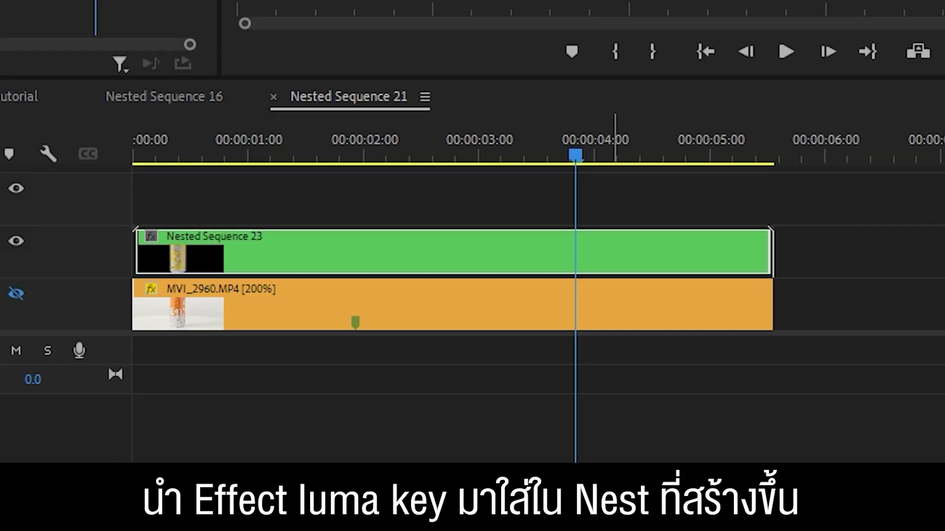
{"action": "left_click_drag", "start_coordinate": [615, 256], "coordinate": [616, 261]}
{"action": "left_click", "coordinate": [574, 257]}
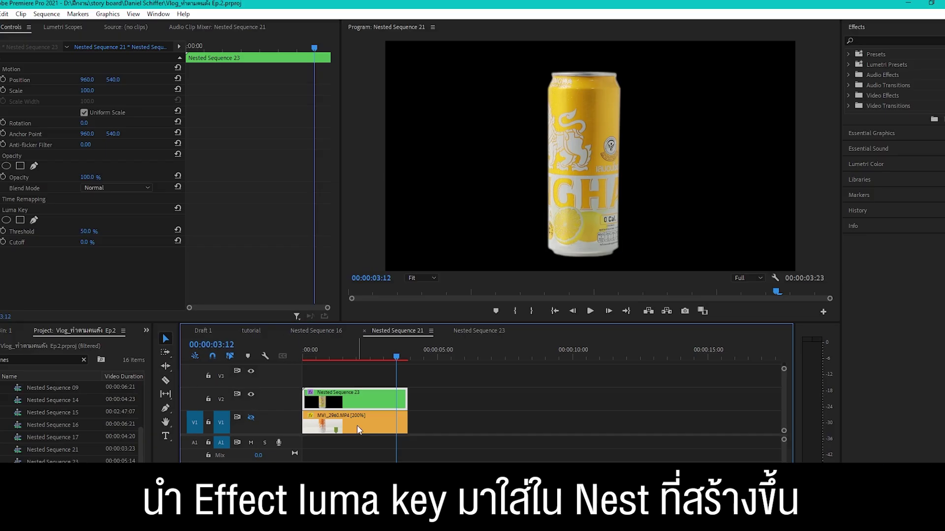
Move the MVI_2960.MP4 clip later on Video 1 so it overlaps the end of Nested Sequence 23, and play the transition
{"action": "left_click_drag", "start_coordinate": [356, 425], "coordinate": [394, 426]}
{"action": "mouse_move", "coordinate": [392, 356]}
{"action": "left_mouse_down"}
{"action": "mouse_move", "coordinate": [323, 348]}
{"action": "mouse_move", "coordinate": [392, 358]}
{"action": "left_mouse_up"}
{"action": "key", "text": "space"}
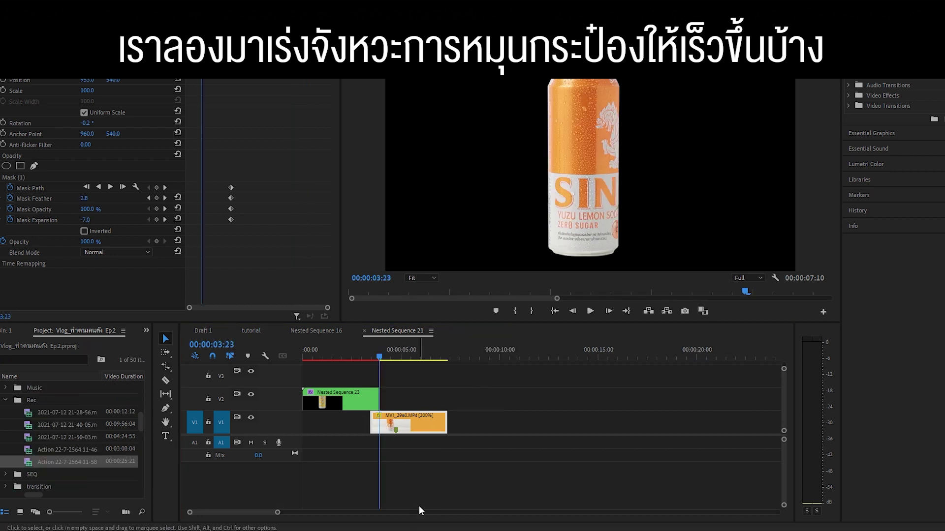
Open Nested Sequence 23 and trim the end of MVI_2959.MP4 to match the end of the drip transition matte
{"action": "left_click", "coordinate": [420, 506]}
{"action": "double_click", "coordinate": [364, 398]}
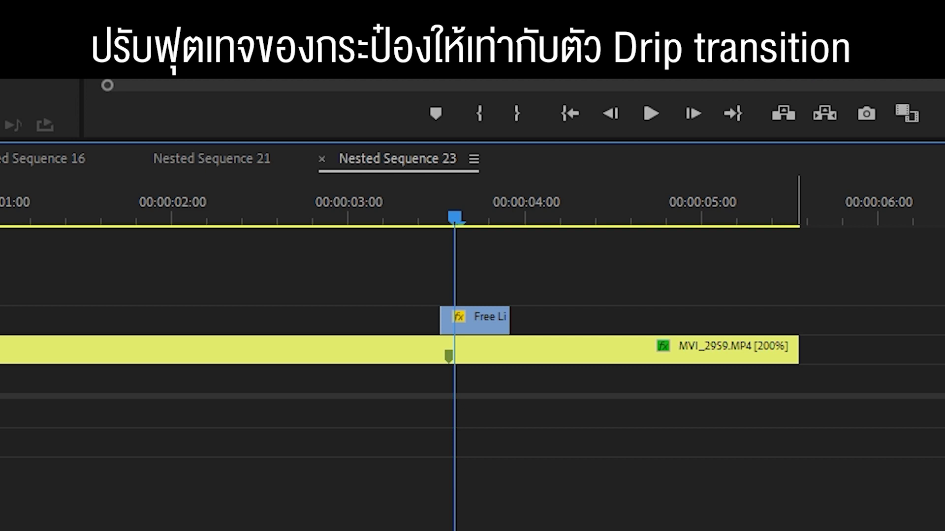
{"action": "left_click_drag", "start_coordinate": [731, 415], "coordinate": [730, 415]}
{"action": "left_click_drag", "start_coordinate": [797, 350], "coordinate": [510, 350]}
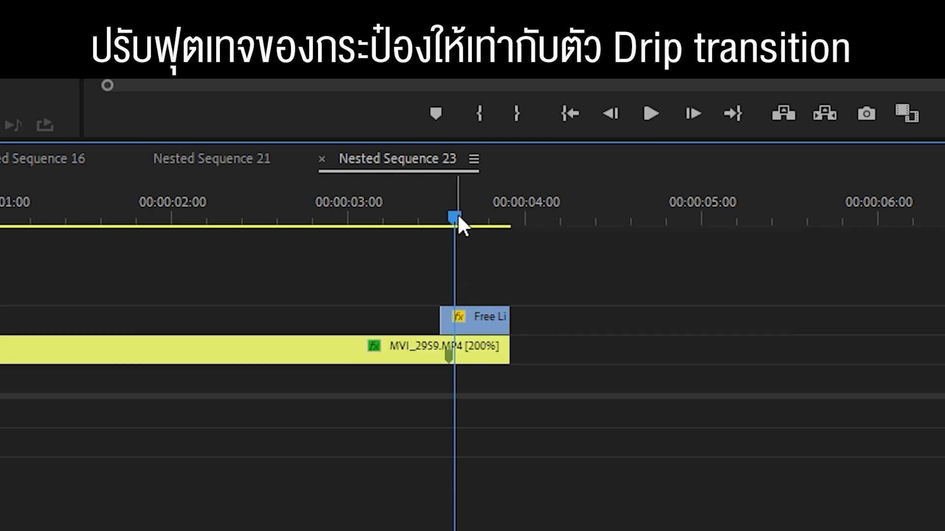
Split MVI_2959.MP4 at the start of the drip matte and set the second piece's speed to 1400%
{"action": "key", "text": "ctrl+k"}
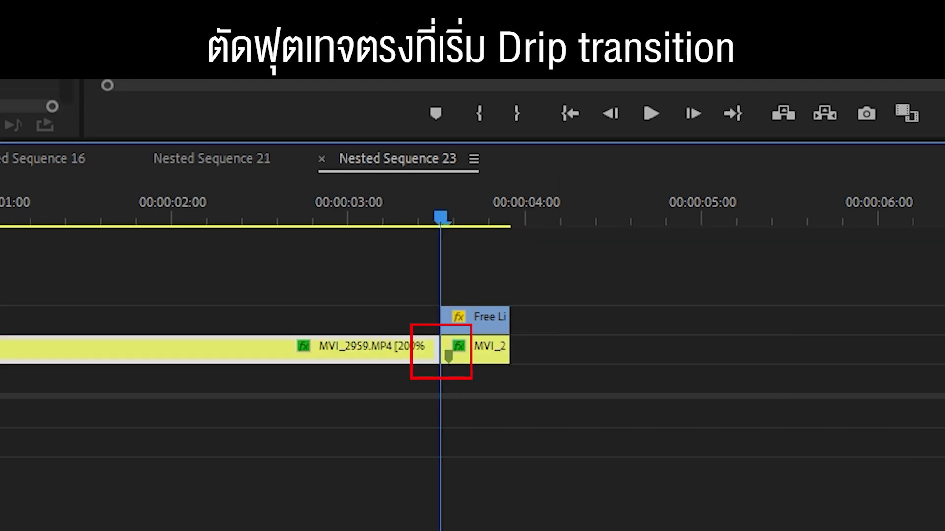
{"action": "key", "text": "="}
{"action": "right_click", "coordinate": [484, 351]}
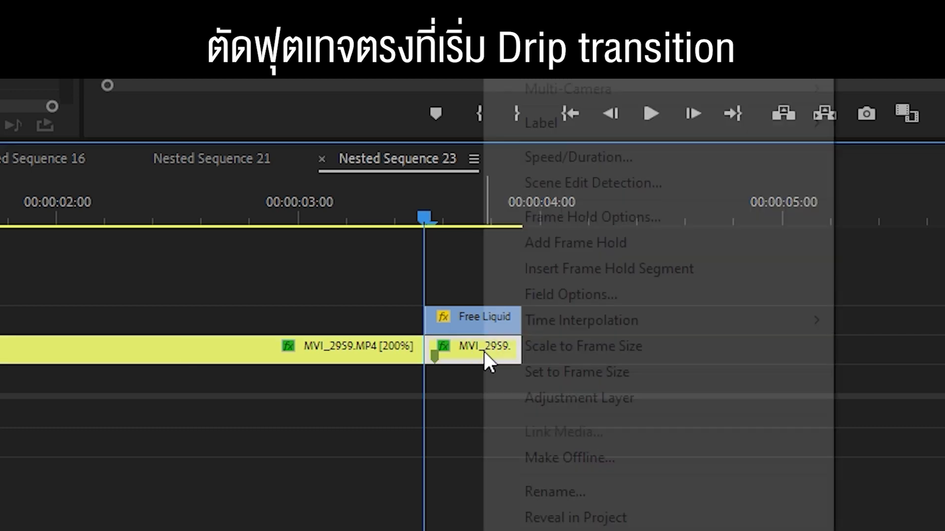
{"action": "left_click", "coordinate": [565, 157]}
{"action": "type", "text": "140"}
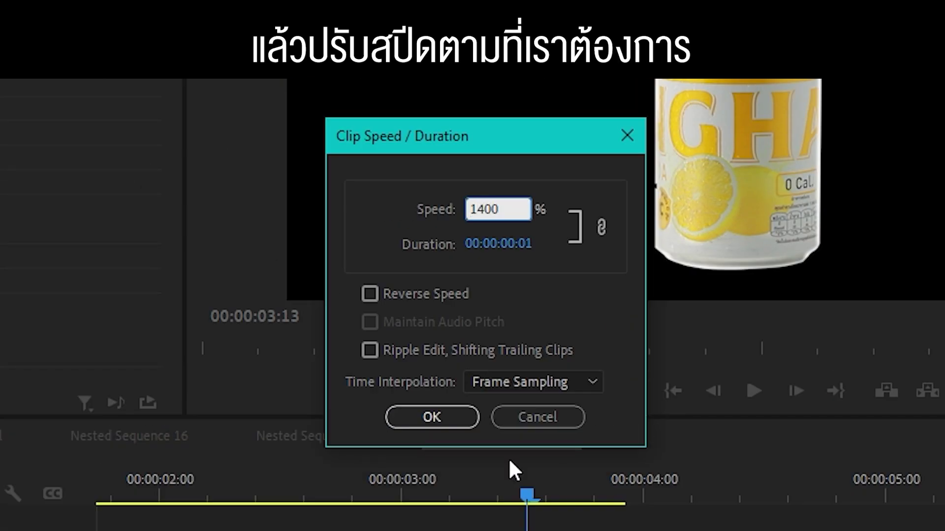
{"action": "type", "text": "0"}
{"action": "left_click", "coordinate": [460, 420]}
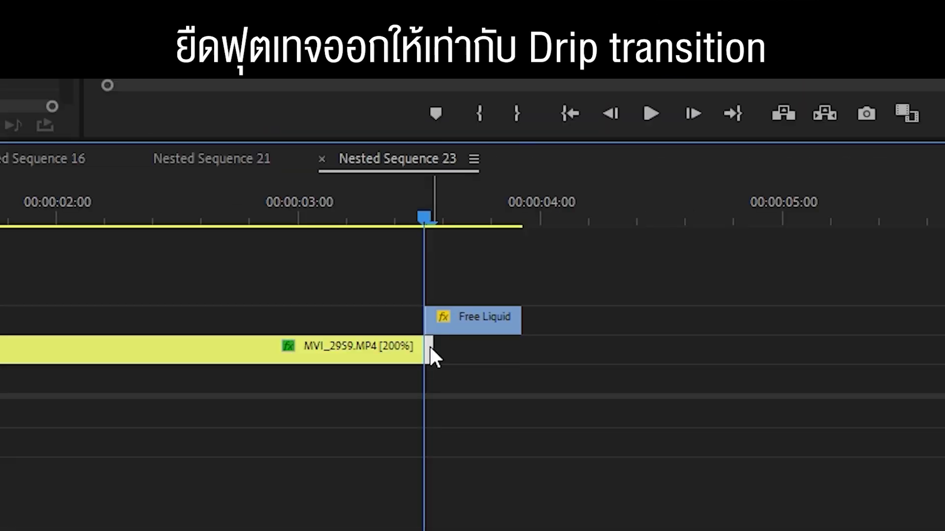
Extend the sped-up MVI_2959.MP4 piece to the drip matte's end and play the transition in Nested Sequence 21
{"action": "left_click_drag", "start_coordinate": [431, 350], "coordinate": [522, 350]}
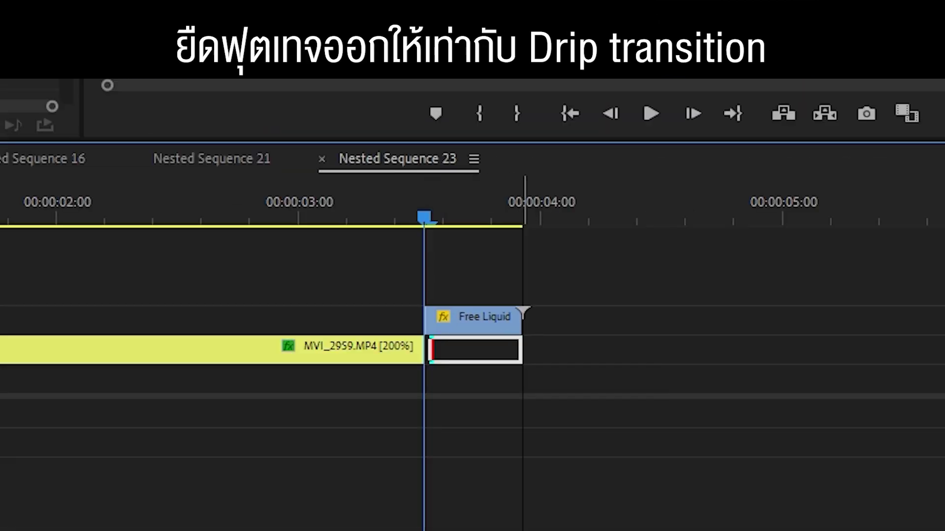
{"action": "key", "text": "space"}
{"action": "left_click", "coordinate": [212, 158]}
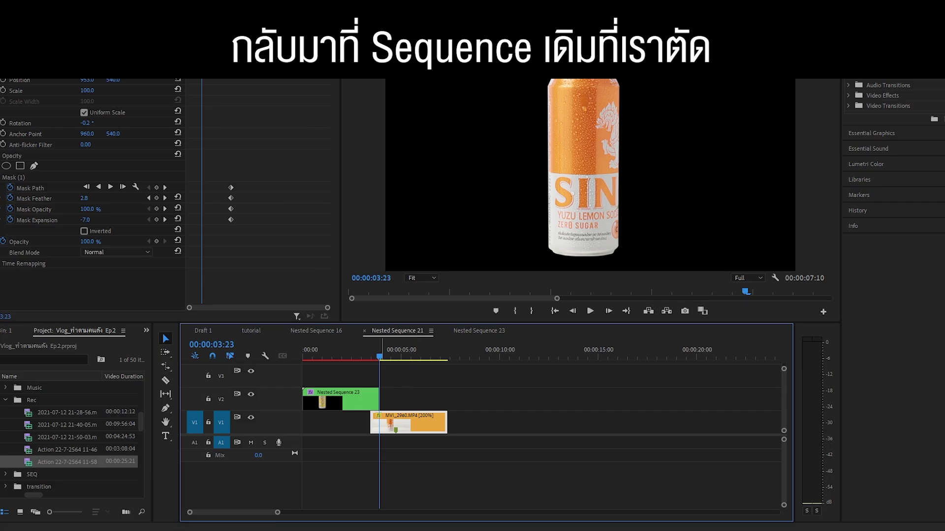
{"action": "left_click_drag", "start_coordinate": [378, 358], "coordinate": [352, 358]}
{"action": "key", "text": "space"}
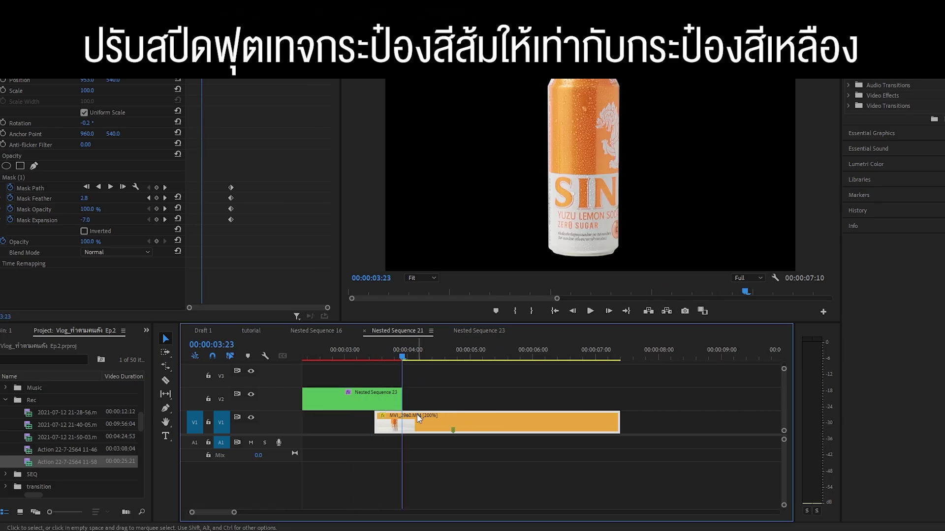
Set the speed of the MVI_2960.MP4 orange can clip to 1400% to match the yellow can
{"action": "right_click", "coordinate": [464, 421]}
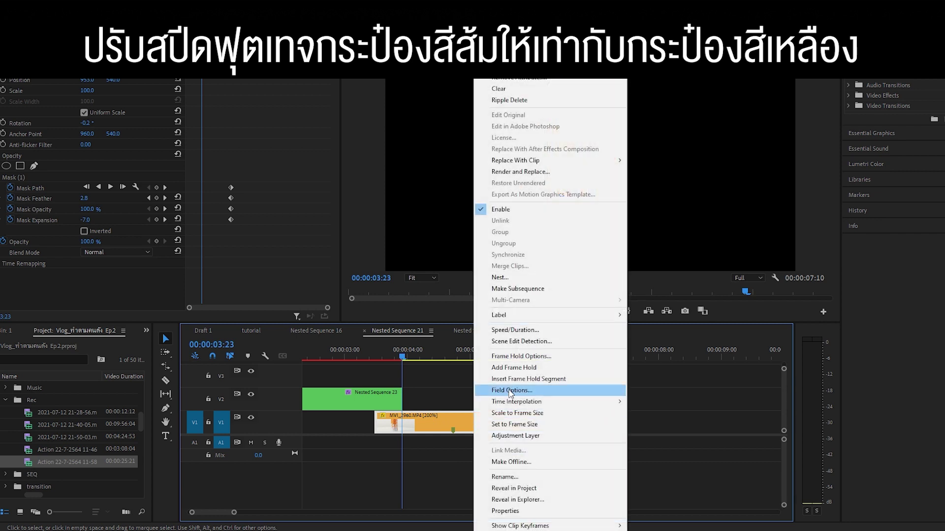
{"action": "left_click", "coordinate": [521, 330]}
{"action": "type", "text": "1400"}
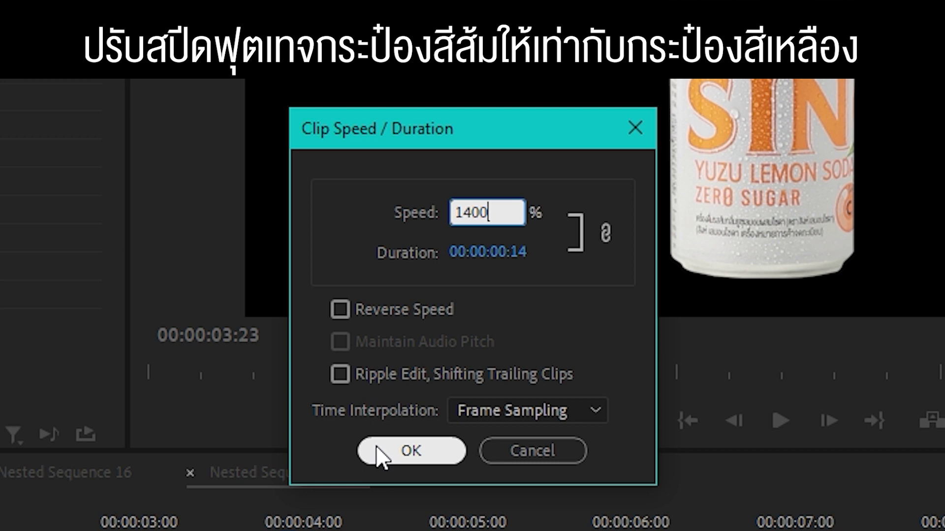
{"action": "left_click", "coordinate": [393, 451]}
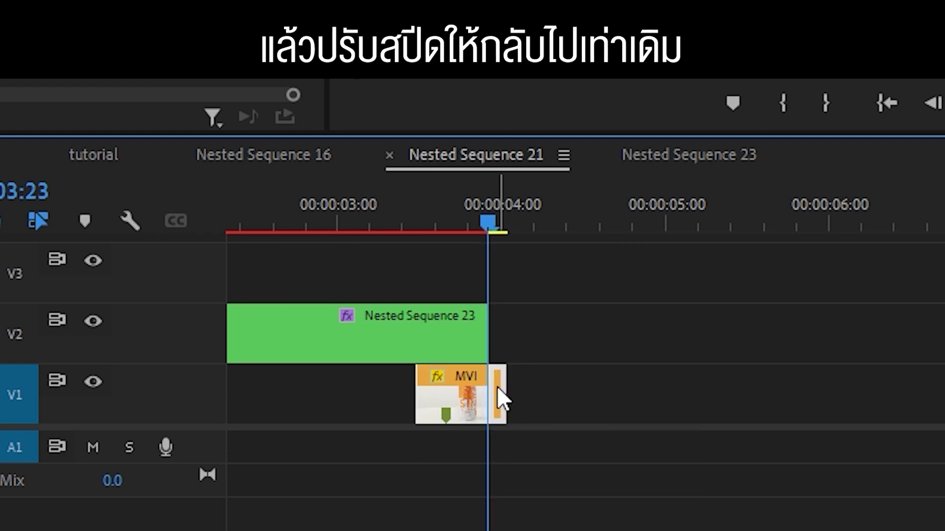
Restore the original speed of the MVI_2960.MP4 piece after the end of Nested Sequence 23 and play the transition
{"action": "right_click", "coordinate": [497, 386]}
{"action": "left_click", "coordinate": [640, 153]}
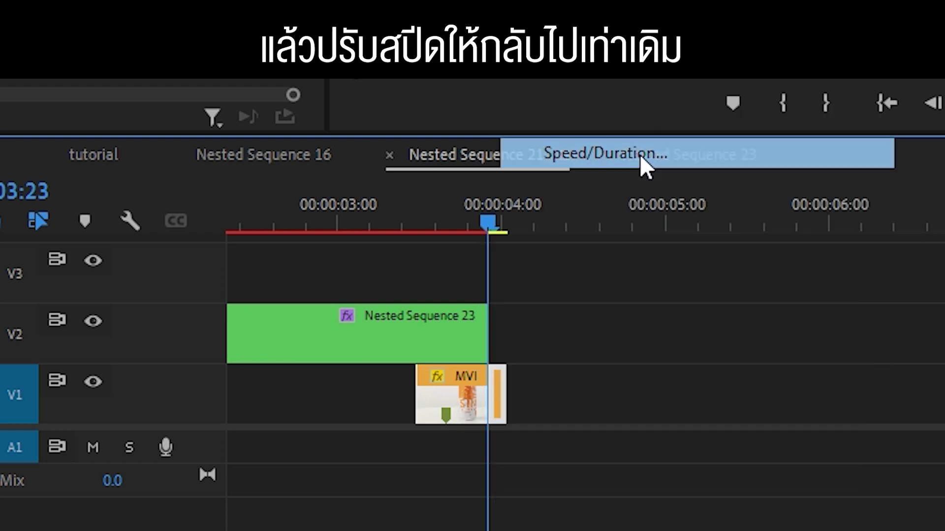
{"action": "left_click", "coordinate": [438, 440]}
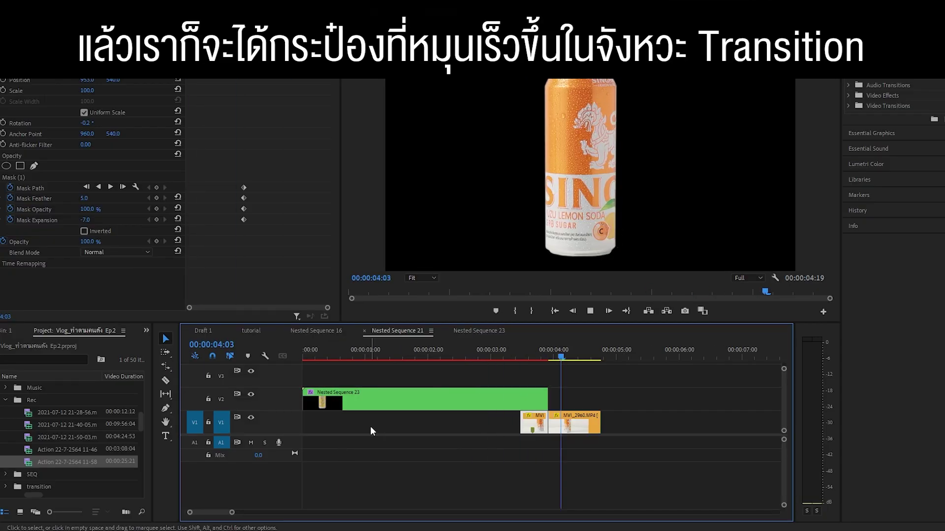
{"action": "key", "text": "space"}
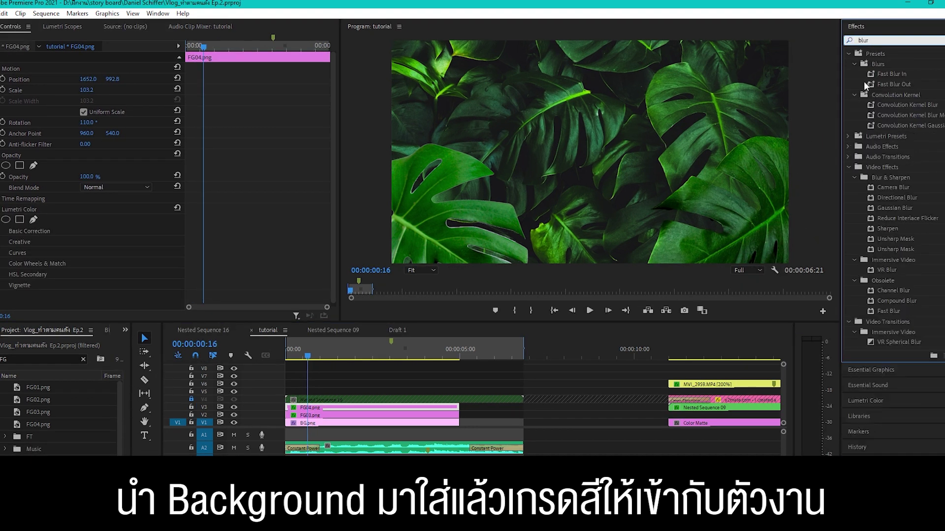
Apply Gaussian Blur with a Blurriness of 20 to the FG04.png foreground leaf clip in the tutorial sequence
{"action": "left_click_drag", "start_coordinate": [894, 207], "coordinate": [344, 407]}
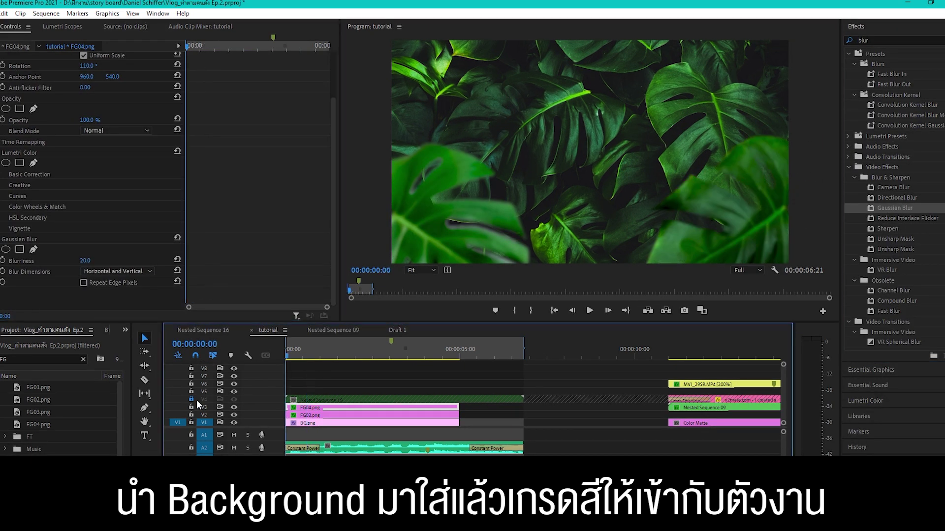